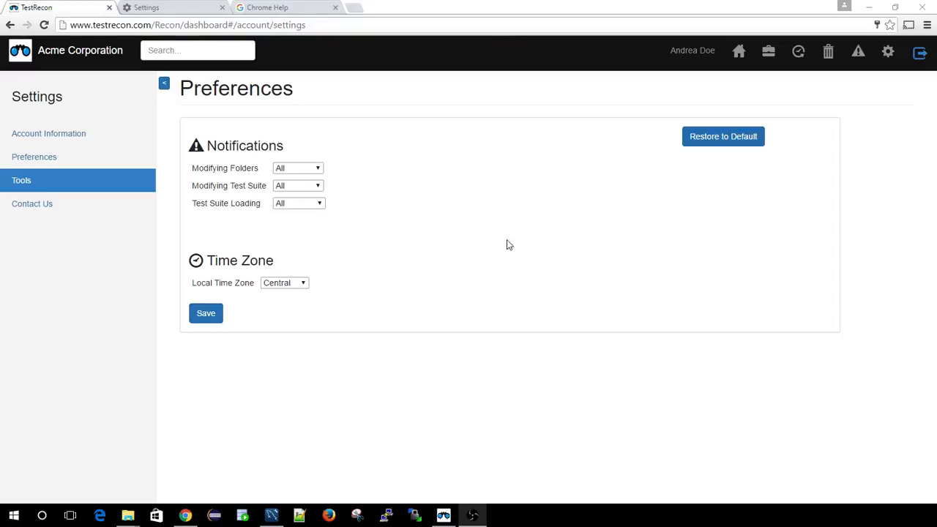
- View the Spotter download on the Tools settings page, and switch to File Explorer to select Sales Tools in the local projects folder
{"action": "left_click", "coordinate": [28, 182]}
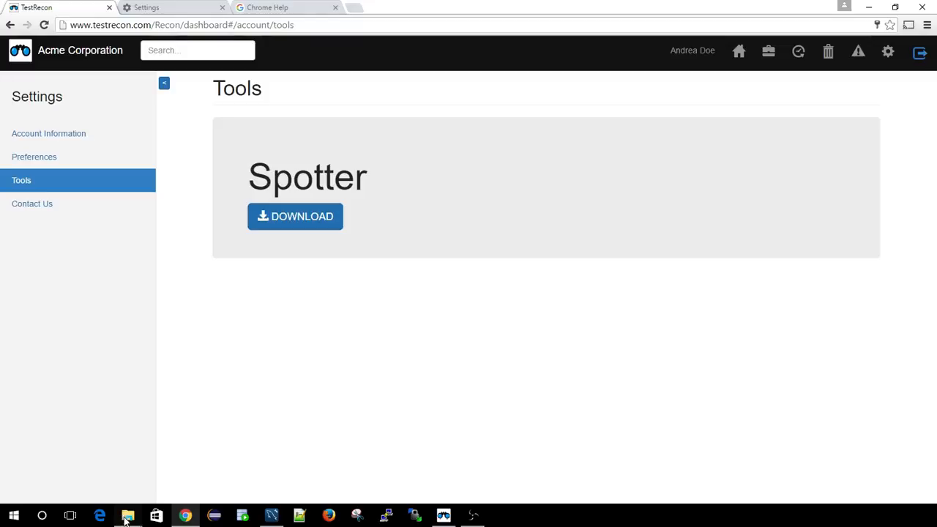
{"action": "mouse_move", "coordinate": [127, 515]}
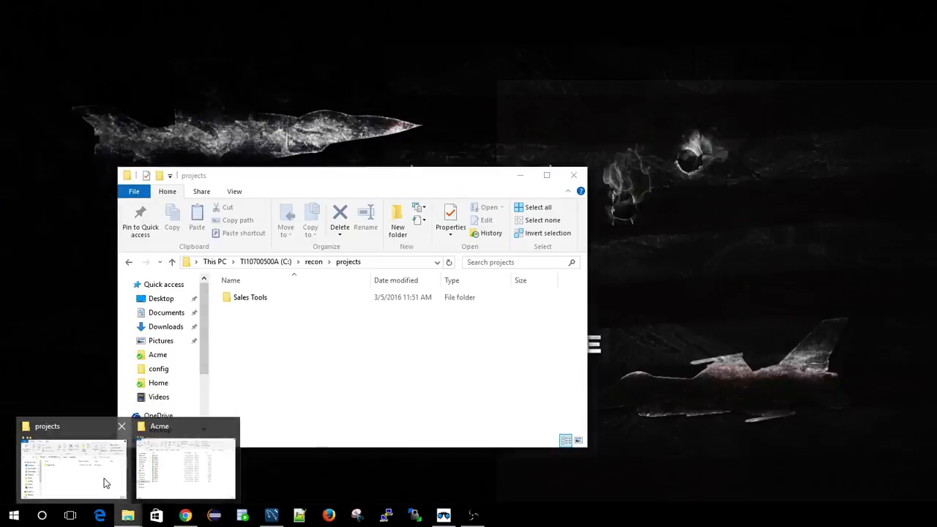
{"action": "left_click", "coordinate": [104, 483]}
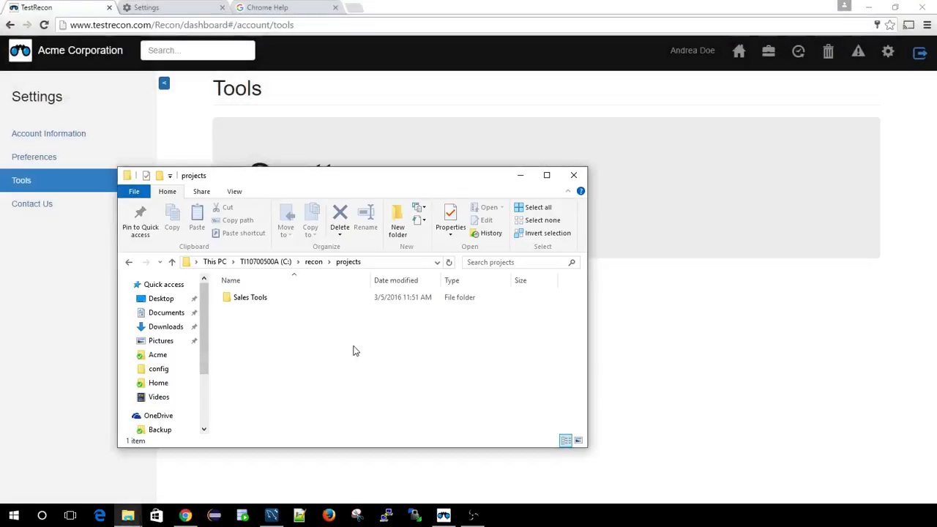
{"action": "left_click", "coordinate": [253, 300]}
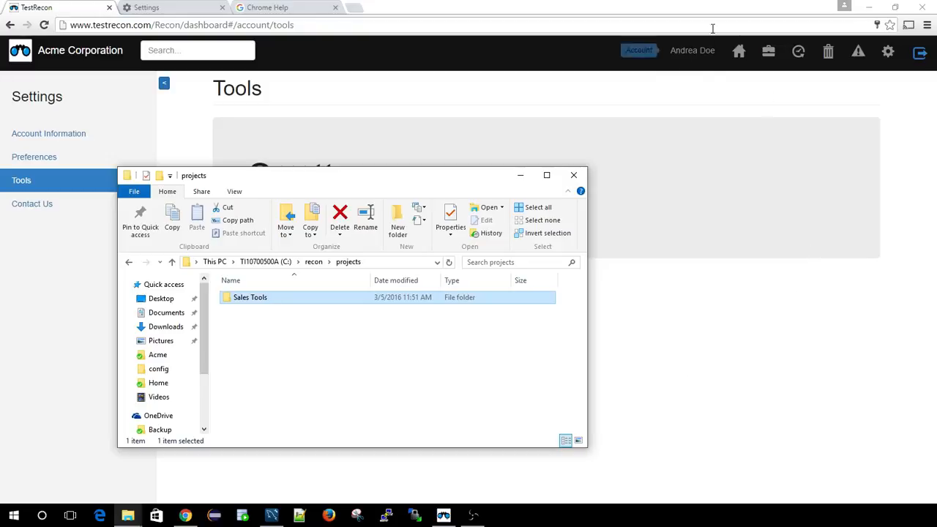
- Show the Sales Tools project in TestRecon and open the matching local Sales Tools folder in File Explorer beside it
{"action": "left_click", "coordinate": [768, 53]}
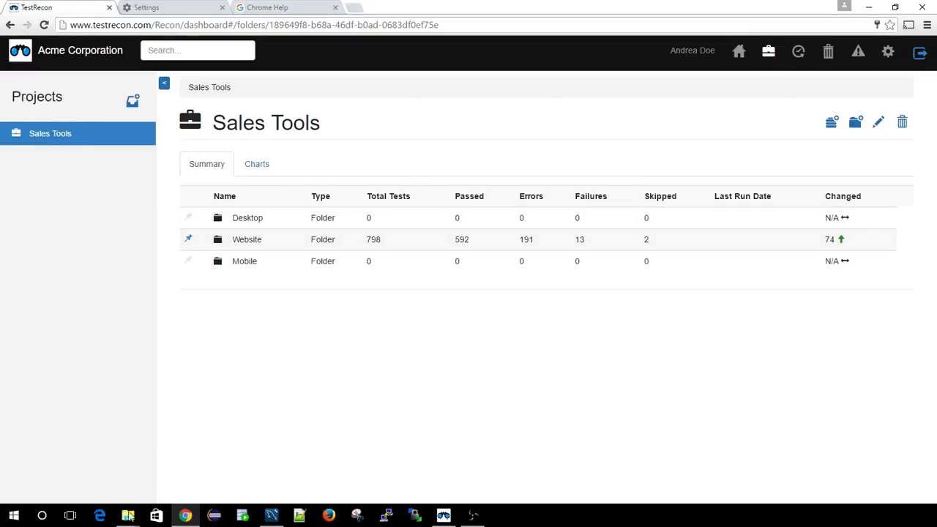
{"action": "mouse_move", "coordinate": [128, 515]}
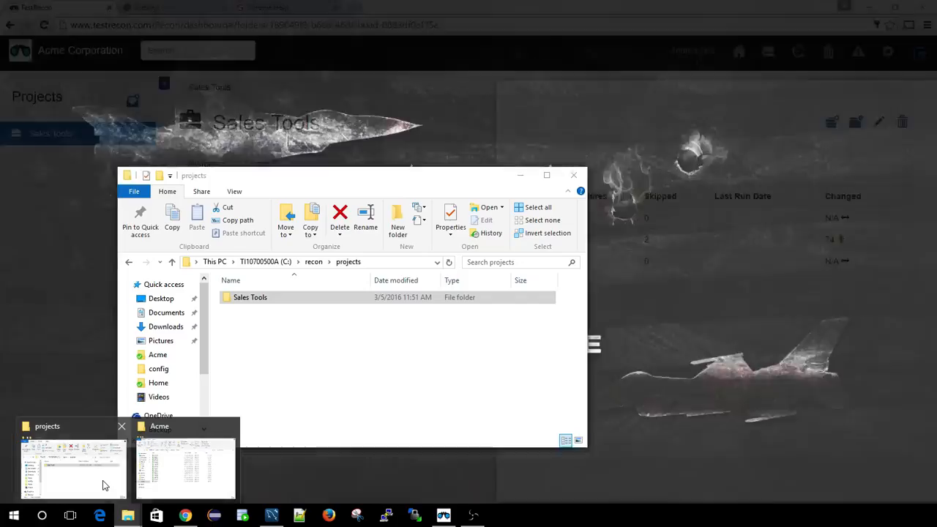
{"action": "left_click", "coordinate": [102, 480]}
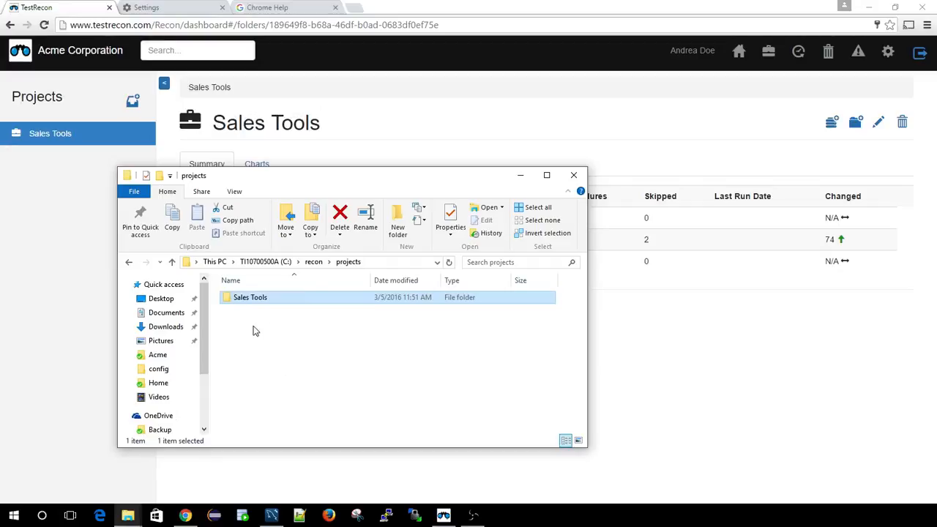
{"action": "left_click_drag", "start_coordinate": [337, 178], "coordinate": [560, 147]}
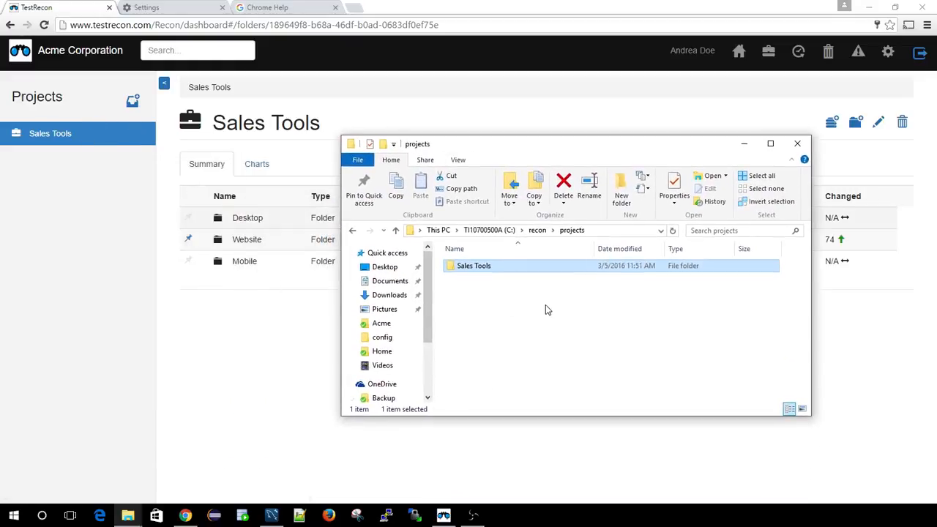
{"action": "double_click", "coordinate": [481, 269]}
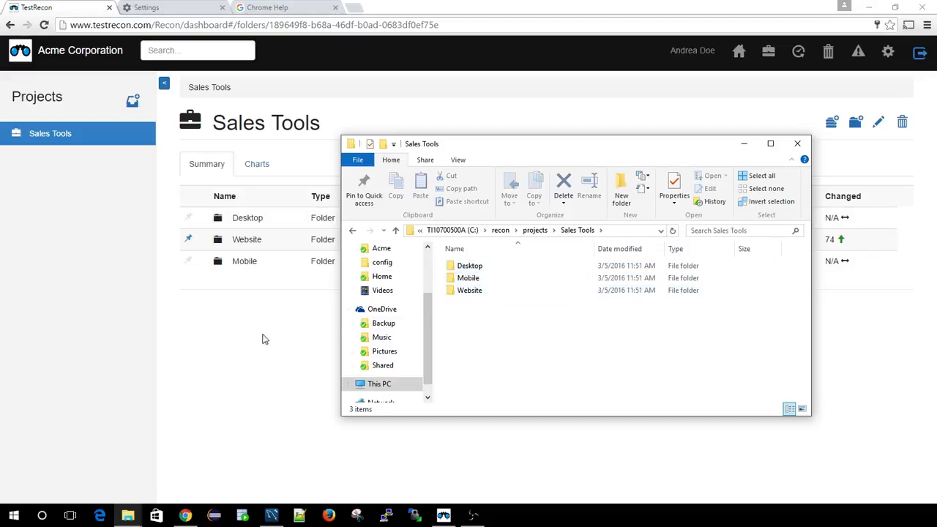
- In TestRecon, go from the Sales Tools project through Website and Stable into the Smoke folder
{"action": "left_click", "coordinate": [255, 239]}
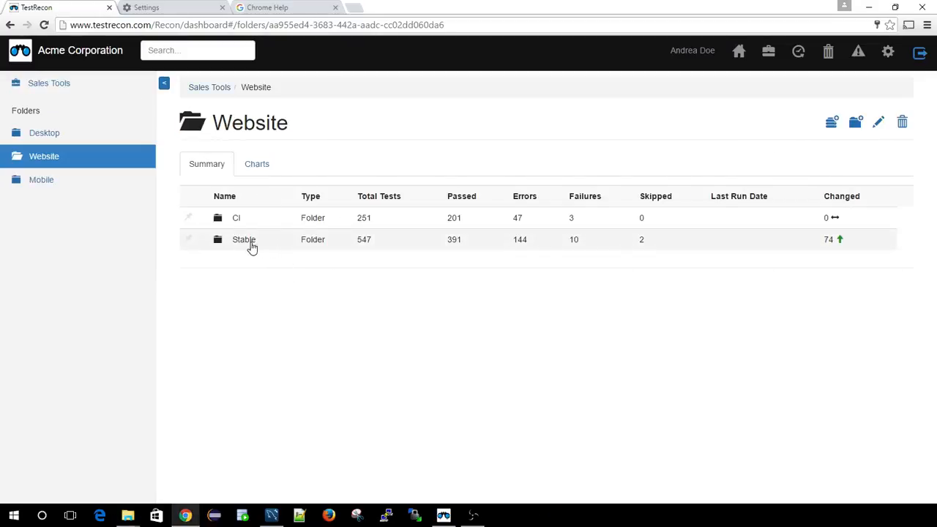
{"action": "left_click", "coordinate": [234, 241]}
{"action": "left_click", "coordinate": [253, 240]}
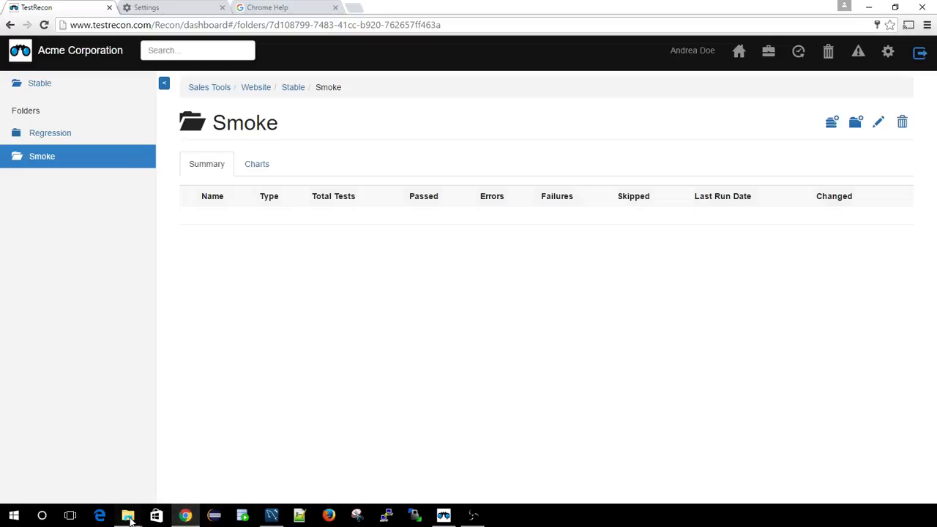
- Switch to File Explorer and open the local Smoke folder under Sales Tools, Website, Stable
{"action": "mouse_move", "coordinate": [129, 515]}
{"action": "left_click", "coordinate": [97, 472]}
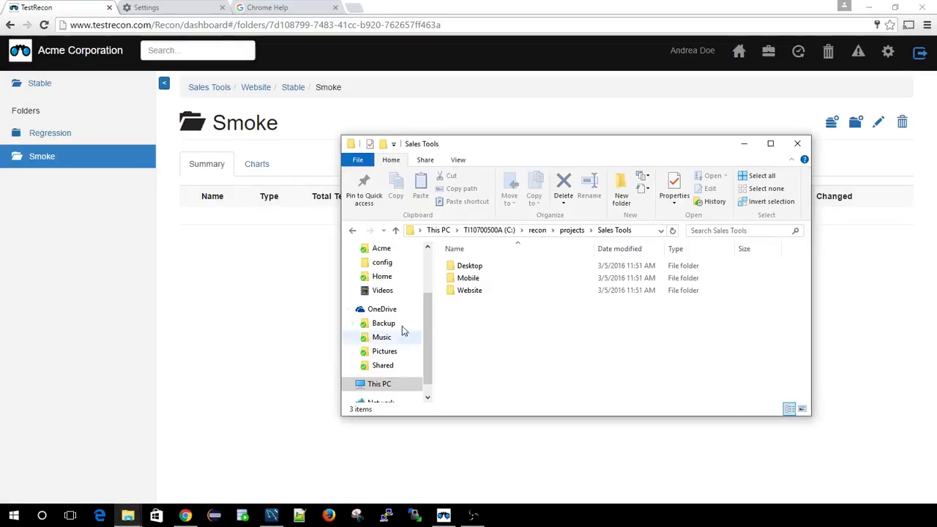
{"action": "double_click", "coordinate": [469, 290]}
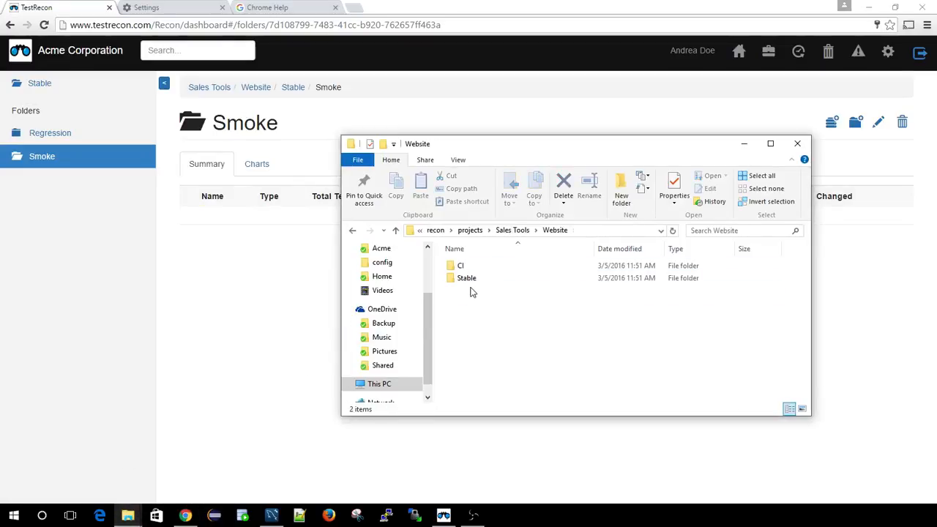
{"action": "left_click", "coordinate": [468, 281]}
{"action": "double_click", "coordinate": [468, 281]}
{"action": "double_click", "coordinate": [472, 280]}
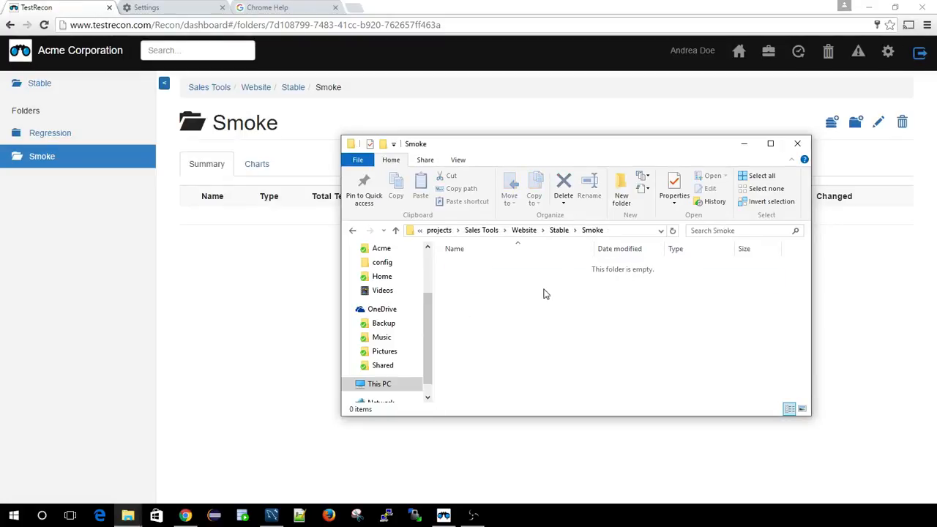
- Switch back to TestRecon and create a test suite named SmokeSuite in the Smoke folder
{"action": "left_click", "coordinate": [230, 291]}
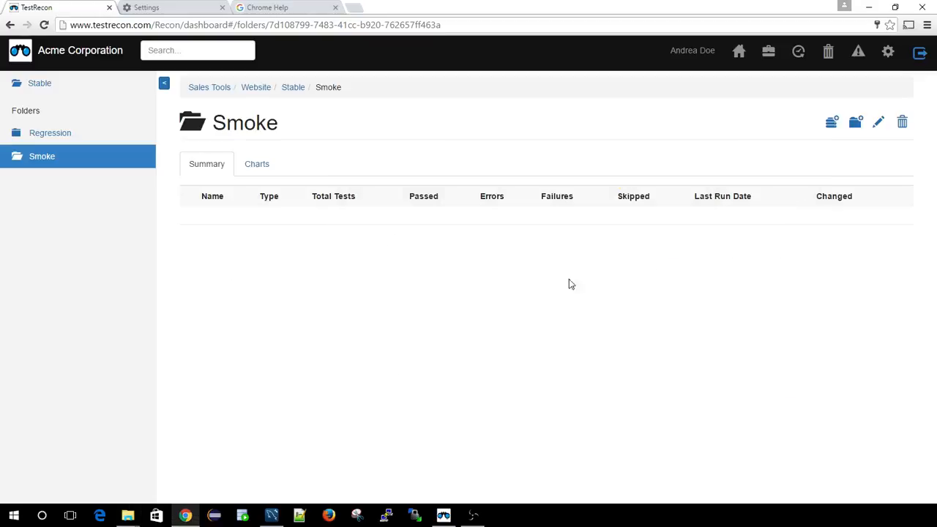
{"action": "left_click", "coordinate": [833, 126]}
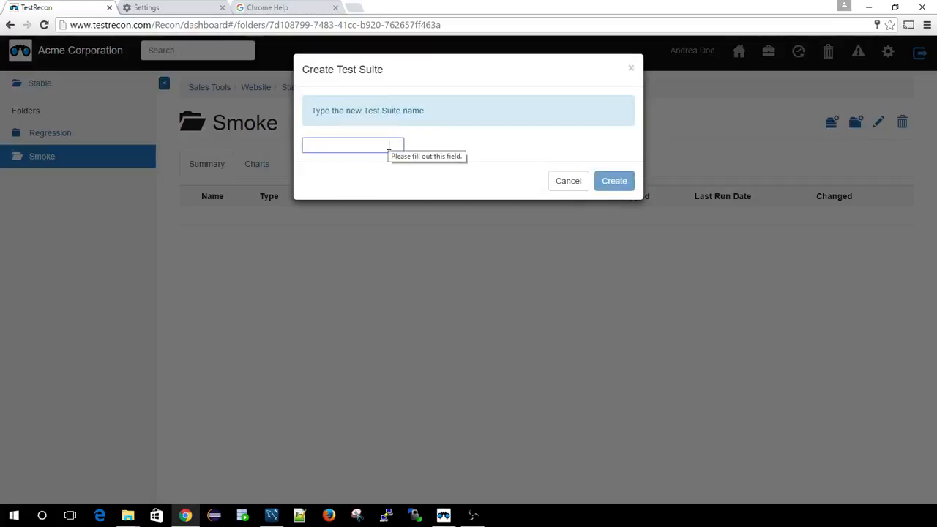
{"action": "type", "text": "Smoke"}
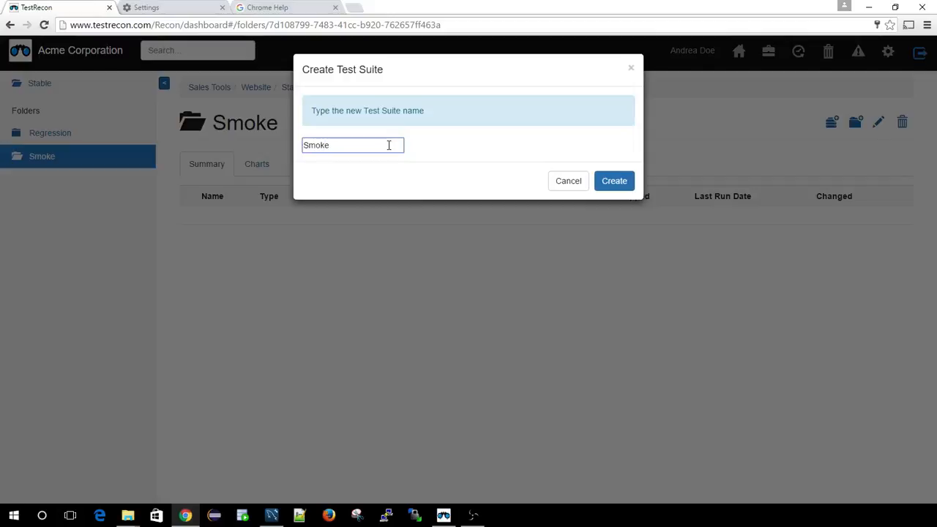
{"action": "type", "text": "Suite"}
{"action": "left_click", "coordinate": [617, 182]}
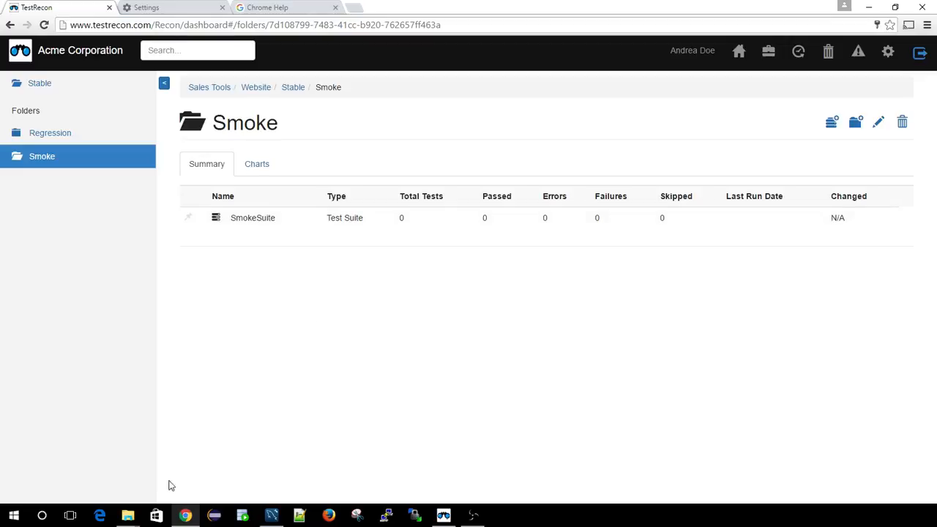
- In File Explorer, reload the local Smoke folder until the new suite's folder syncs, and open the SmokeSuite folder
{"action": "mouse_move", "coordinate": [128, 515]}
{"action": "left_click", "coordinate": [94, 485]}
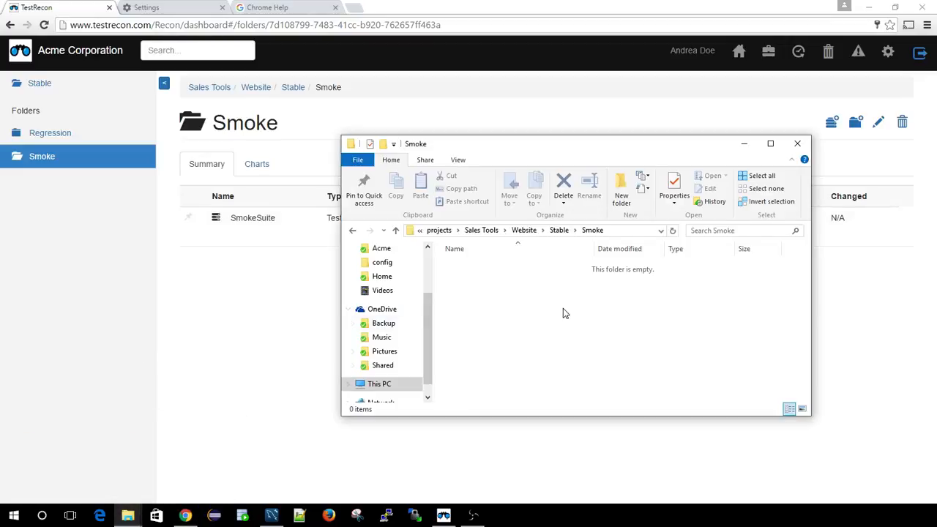
{"action": "left_click", "coordinate": [559, 230]}
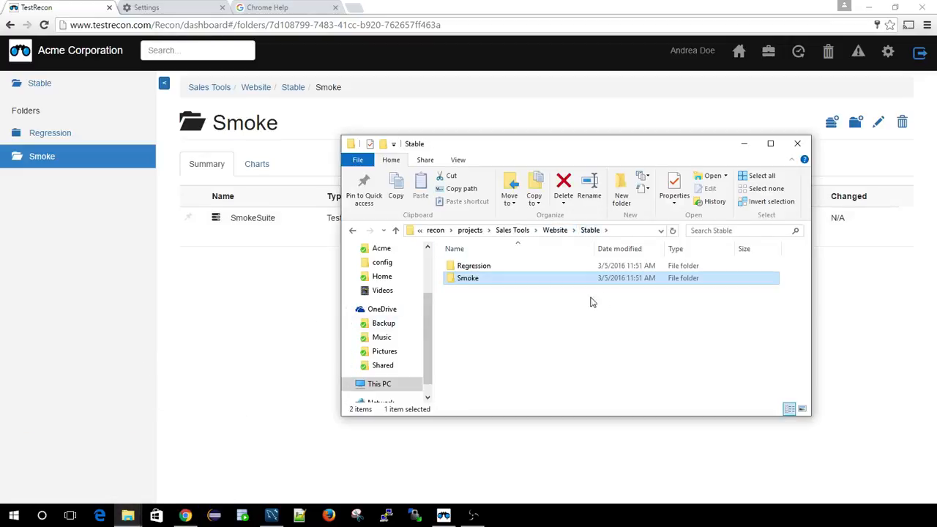
{"action": "left_click", "coordinate": [593, 232]}
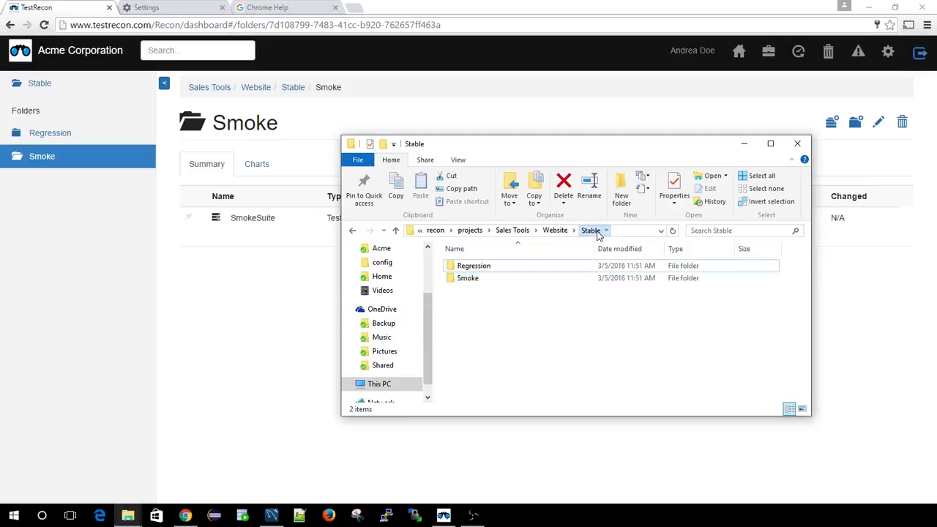
{"action": "double_click", "coordinate": [476, 279]}
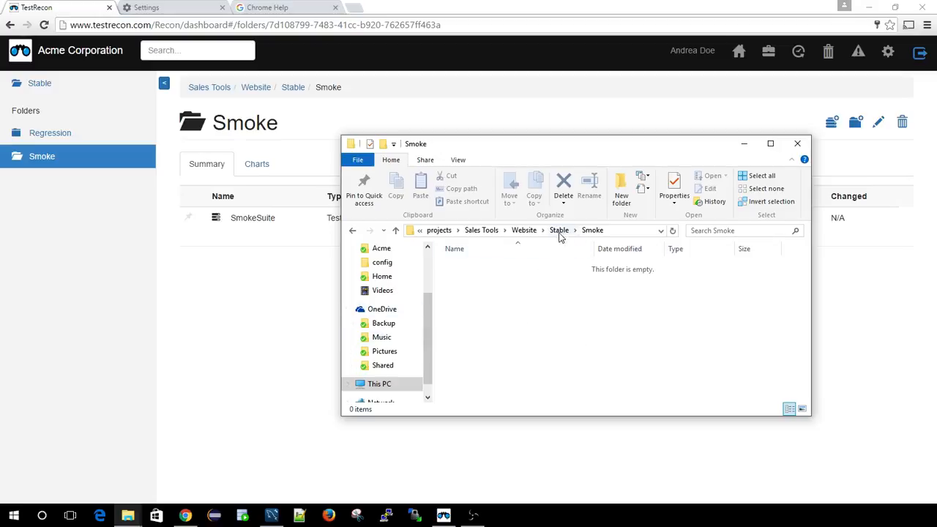
{"action": "left_click", "coordinate": [559, 231]}
{"action": "left_click", "coordinate": [569, 318]}
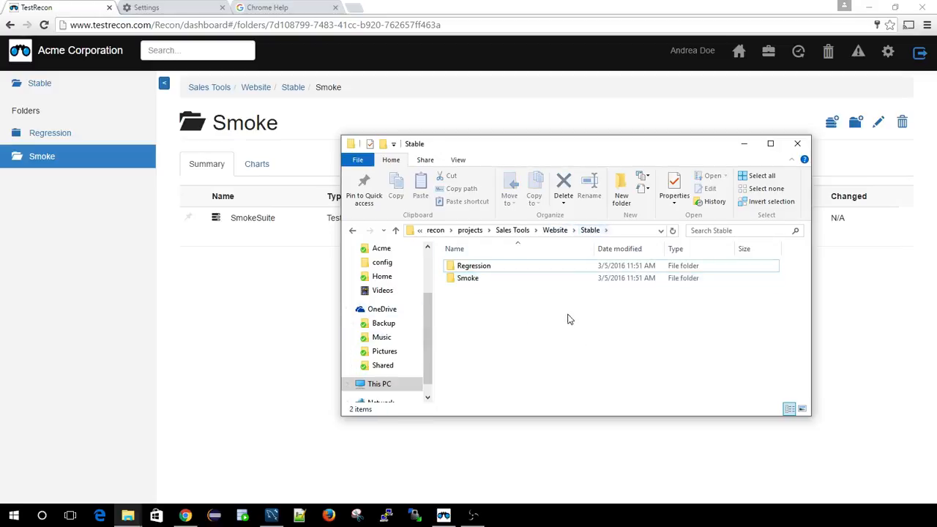
{"action": "double_click", "coordinate": [472, 281]}
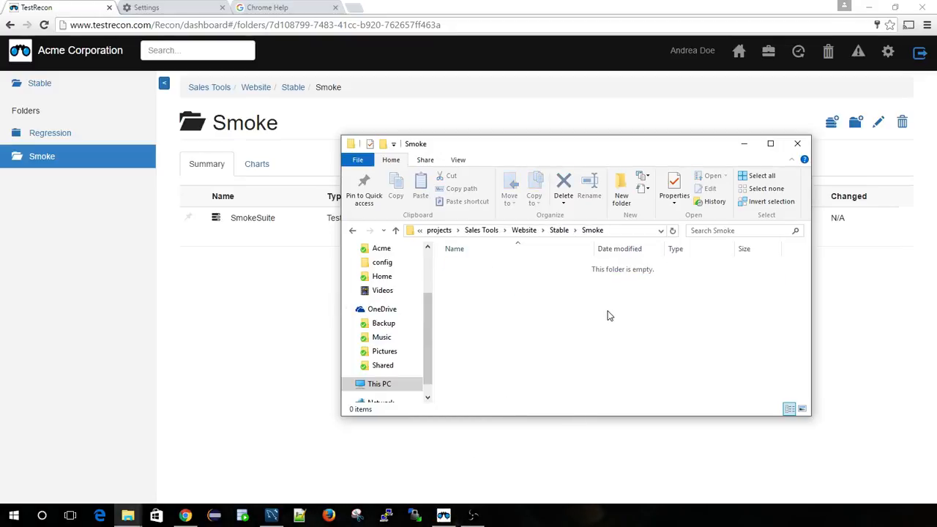
{"action": "key", "text": "BackSpace"}
{"action": "double_click", "coordinate": [467, 282]}
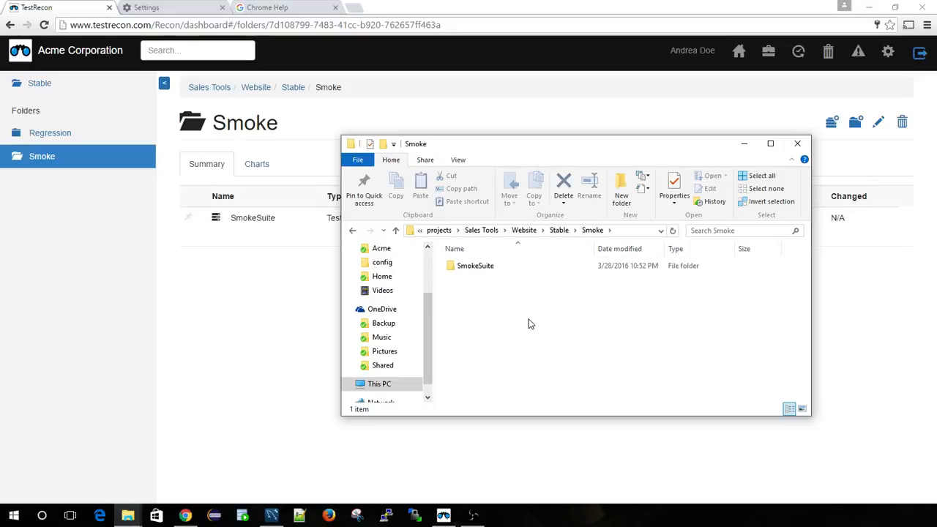
{"action": "double_click", "coordinate": [477, 271]}
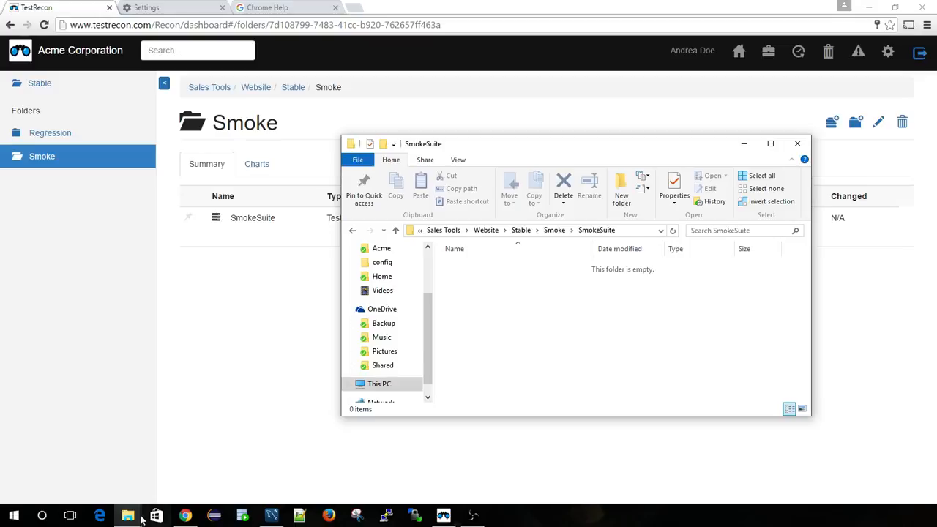
- Copy the XML file 12302015 from the Acme samples folder into the local SmokeSuite folder
{"action": "mouse_move", "coordinate": [128, 515]}
{"action": "left_click", "coordinate": [195, 480]}
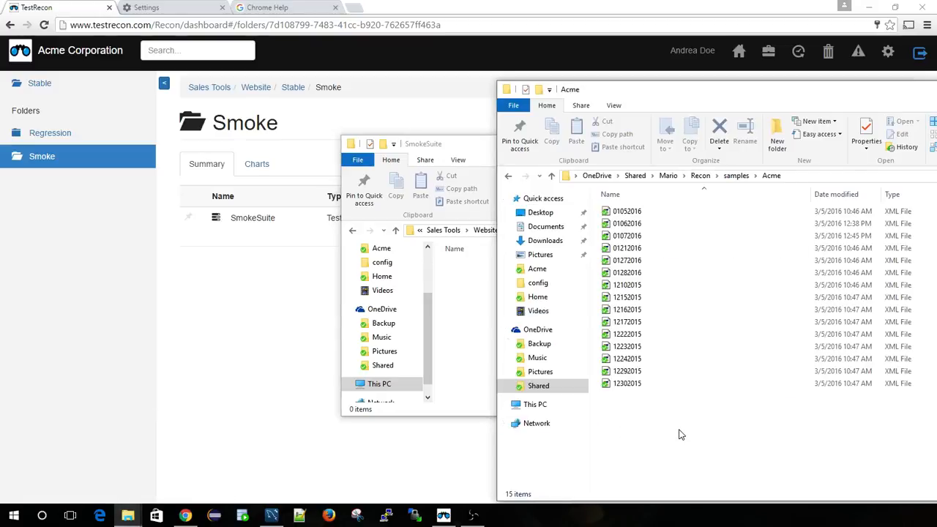
{"action": "left_click", "coordinate": [634, 389]}
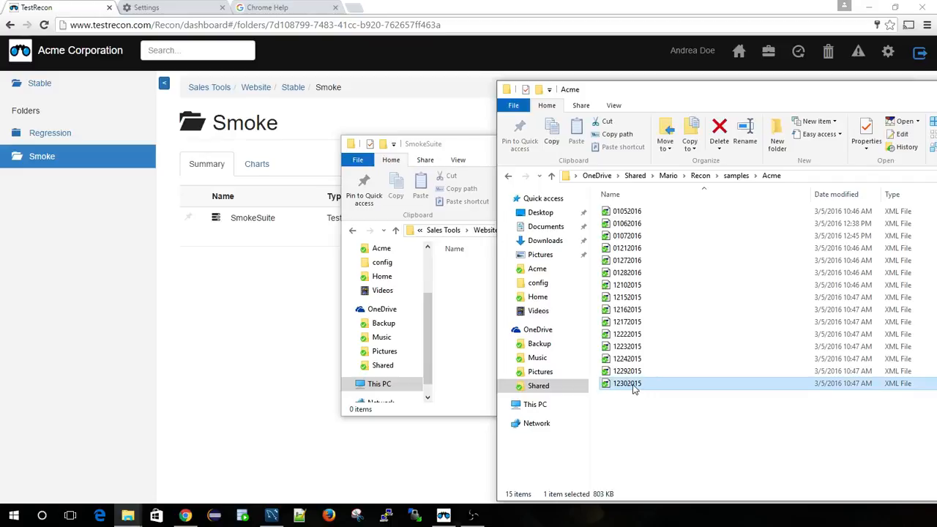
{"action": "right_click", "coordinate": [634, 389]}
{"action": "left_click", "coordinate": [468, 303]}
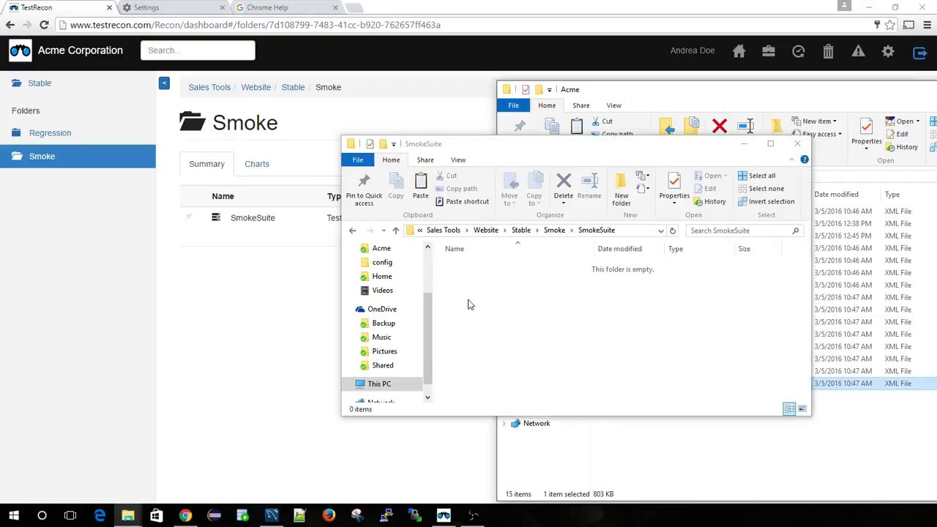
{"action": "right_click", "coordinate": [485, 291]}
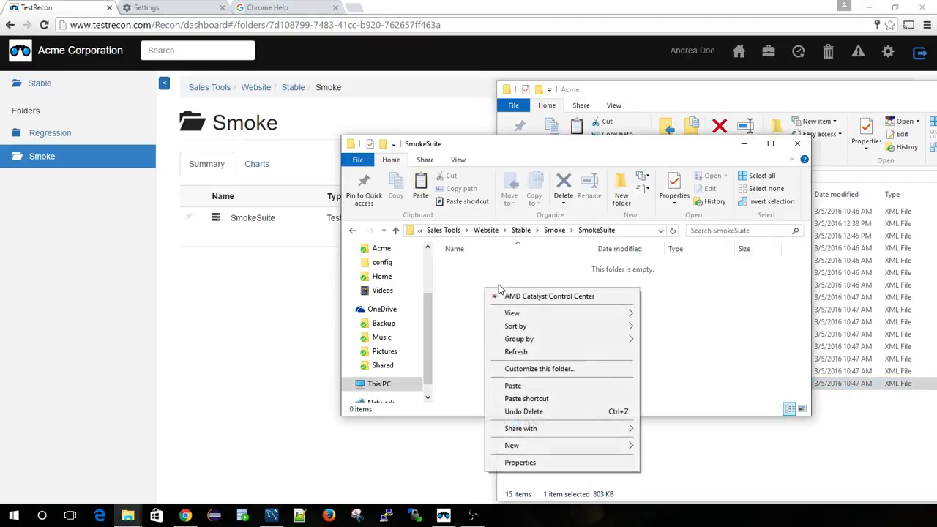
{"action": "left_click", "coordinate": [521, 386]}
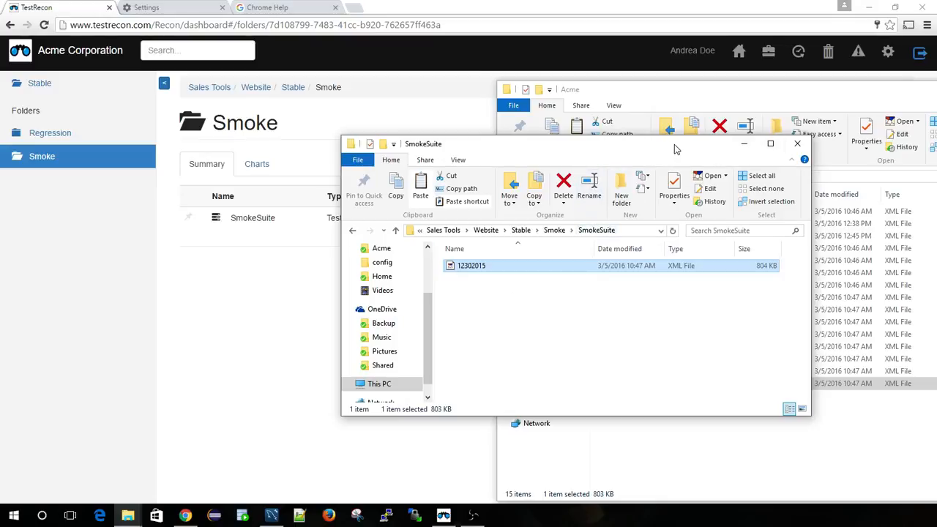
- Clear the view of the SmokeSuite folder by minimizing the Acme samples window, and bring up the Spotter console
{"action": "left_click_drag", "start_coordinate": [677, 147], "coordinate": [404, 258]}
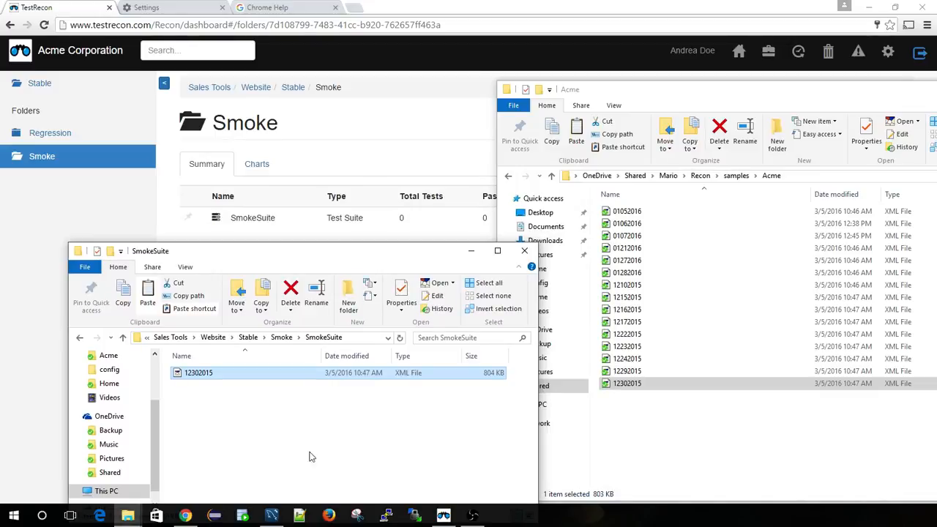
{"action": "left_click", "coordinate": [823, 90]}
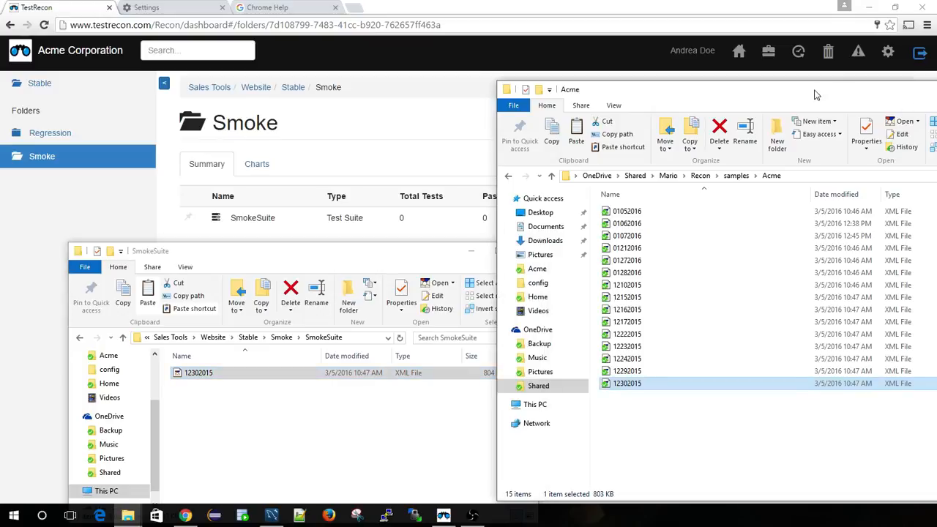
{"action": "left_click_drag", "start_coordinate": [815, 95], "coordinate": [540, 118]}
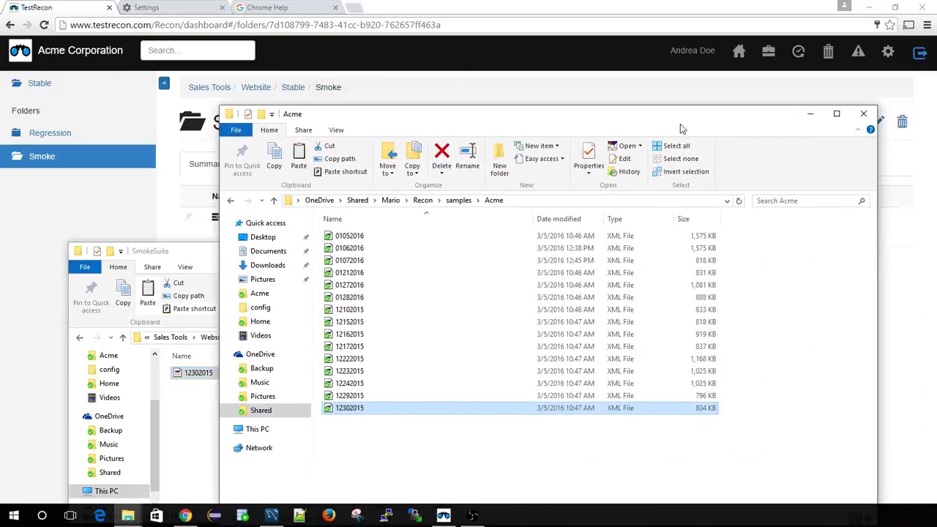
{"action": "left_click", "coordinate": [811, 114]}
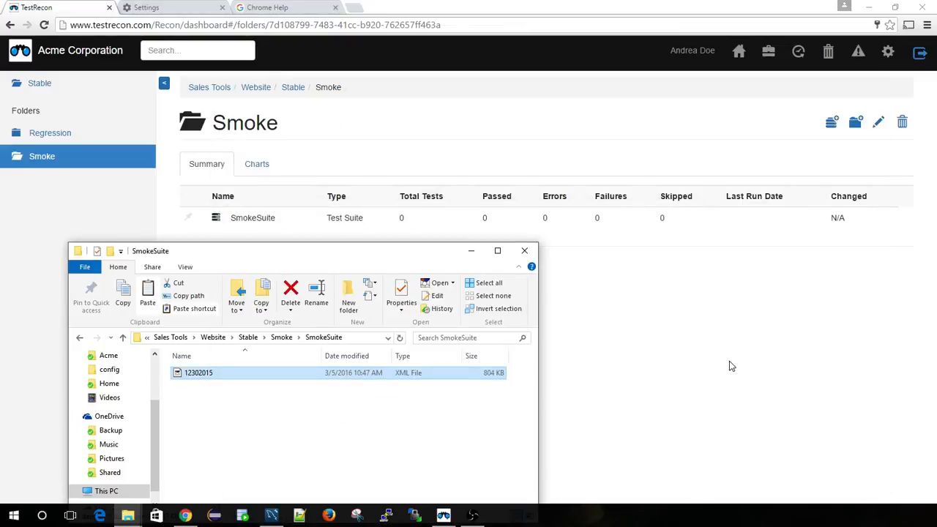
{"action": "left_click", "coordinate": [444, 516]}
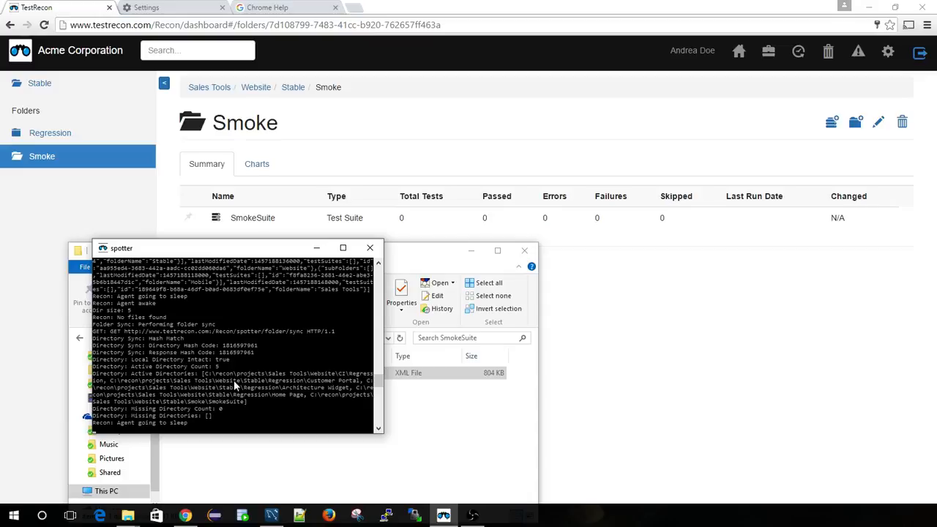
- Move the Spotter console clear of the SmokeSuite folder window and open the Upload History page in TestRecon
{"action": "left_click_drag", "start_coordinate": [268, 254], "coordinate": [695, 273]}
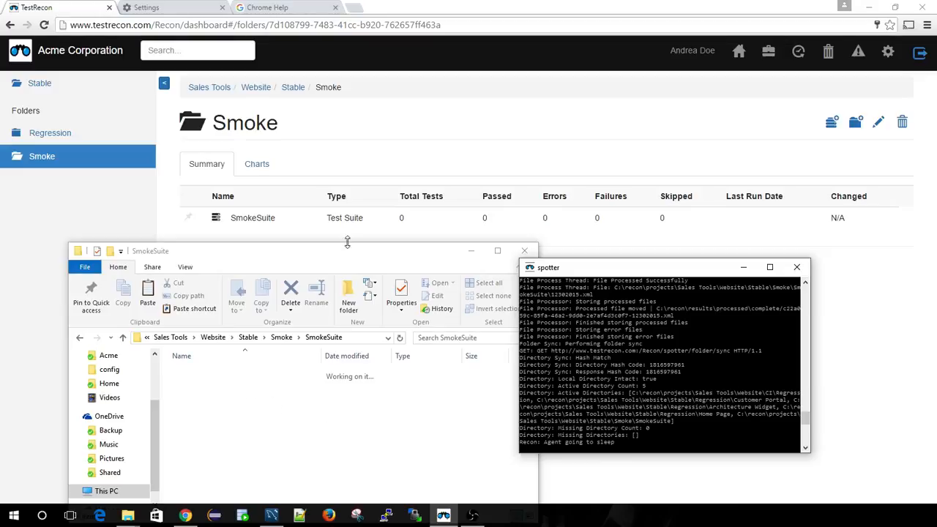
{"action": "left_click", "coordinate": [798, 51]}
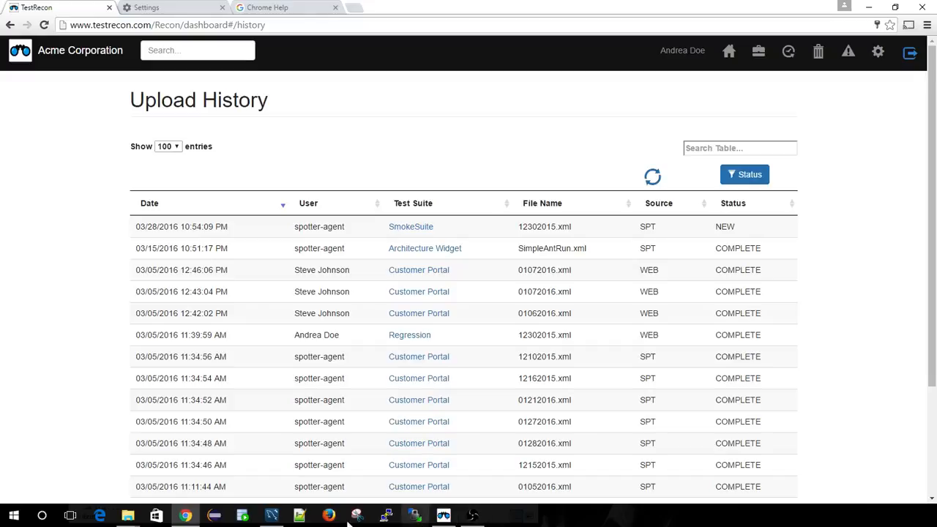
- Switch to the SmokeSuite window in File Explorer and navigate to the folder C:\recon\results\processed\complete
{"action": "mouse_move", "coordinate": [129, 518]}
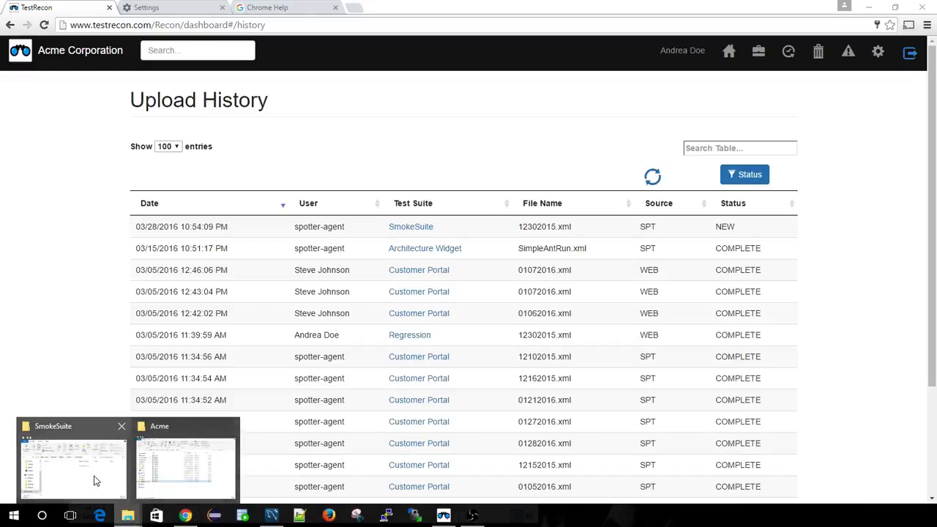
{"action": "left_click", "coordinate": [94, 479]}
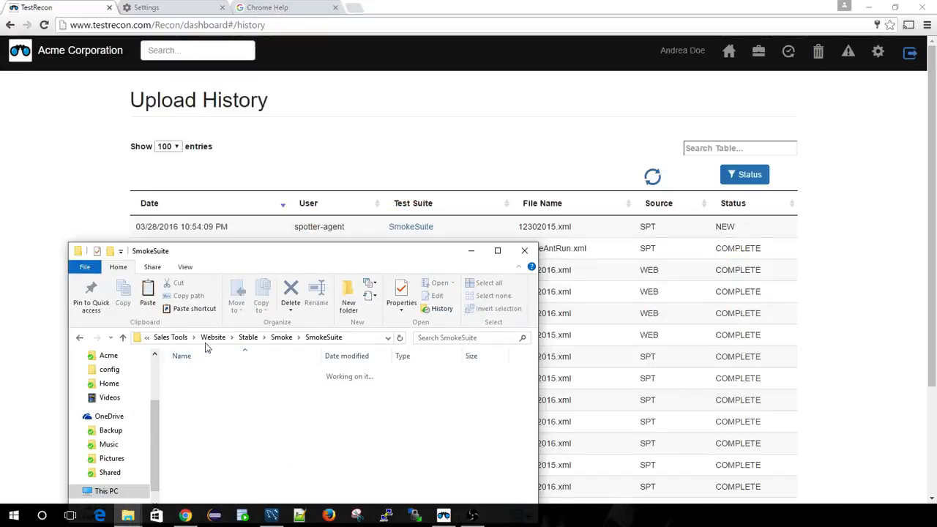
{"action": "left_click", "coordinate": [171, 337]}
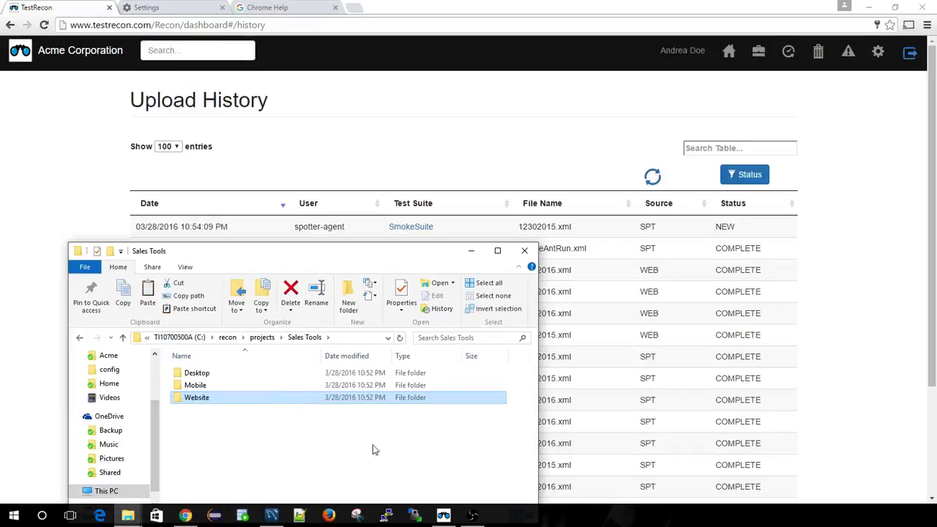
{"action": "left_click", "coordinate": [262, 337]}
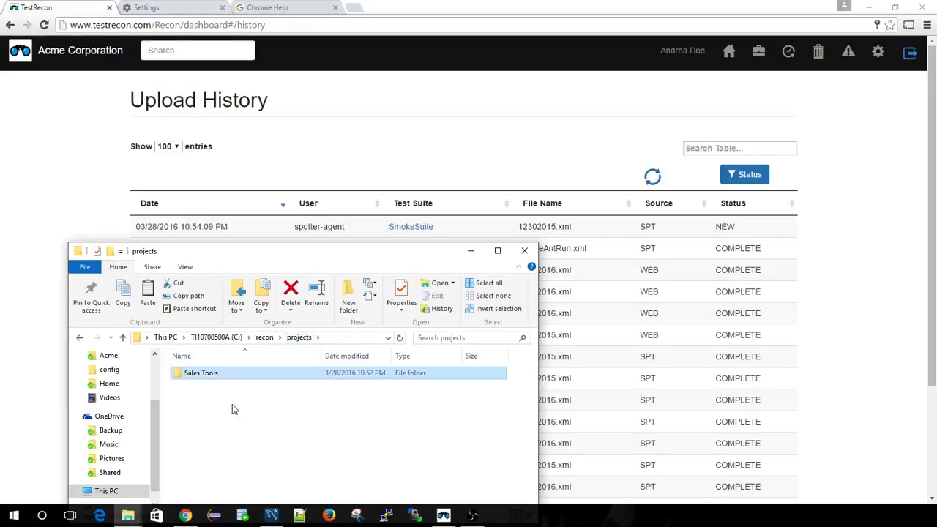
{"action": "left_click", "coordinate": [263, 338]}
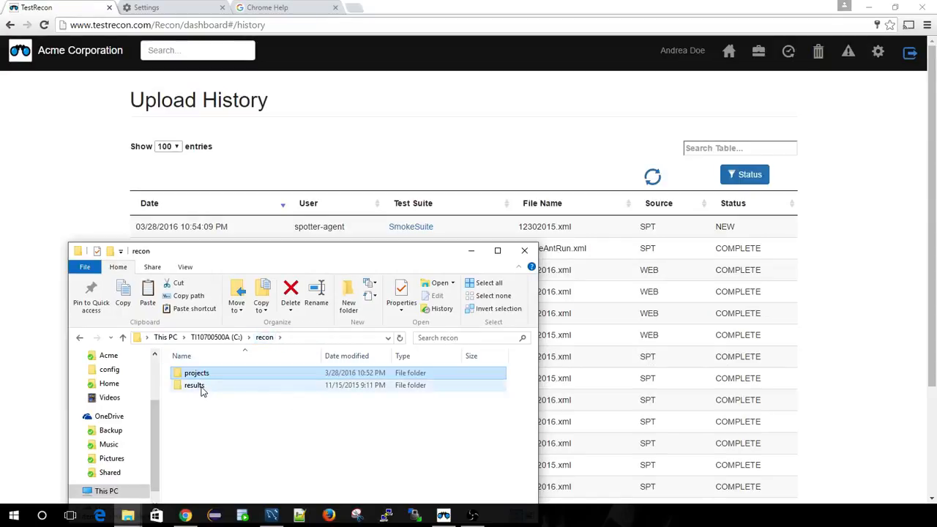
{"action": "double_click", "coordinate": [202, 387]}
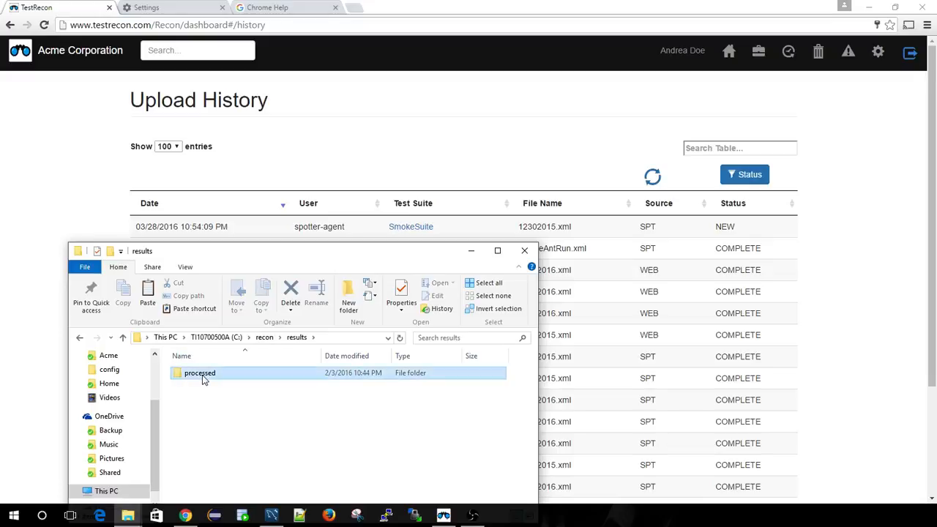
{"action": "double_click", "coordinate": [203, 375]}
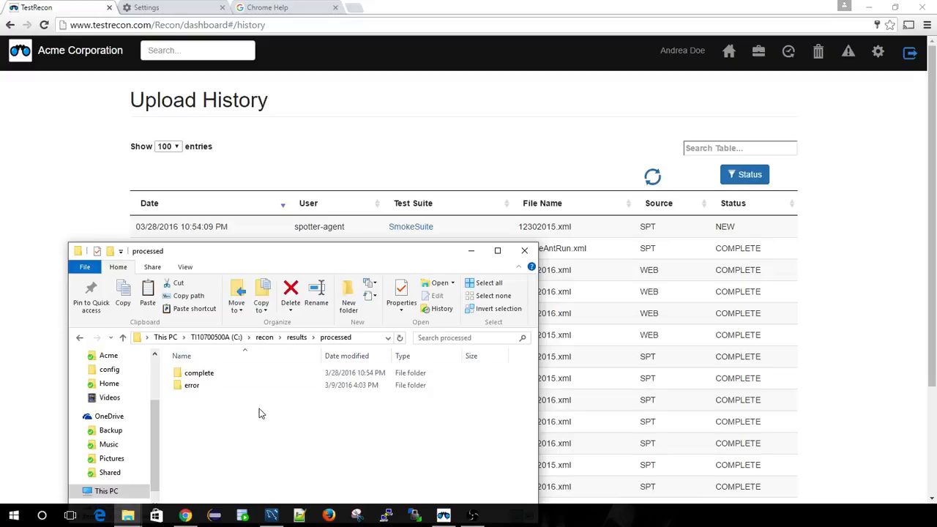
{"action": "double_click", "coordinate": [201, 374]}
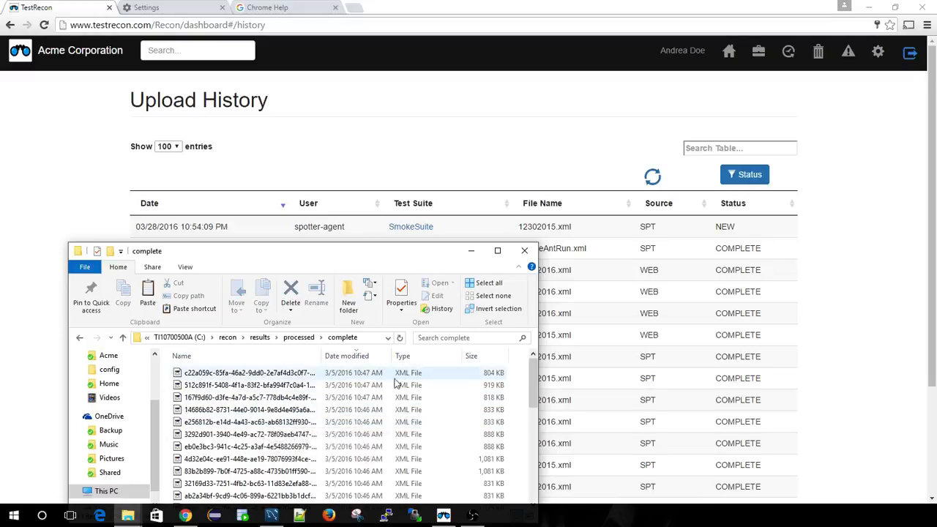
- Look through the processed XML files in the complete folder and select the first file in the list
{"action": "left_click_drag", "start_coordinate": [529, 387], "coordinate": [529, 477]}
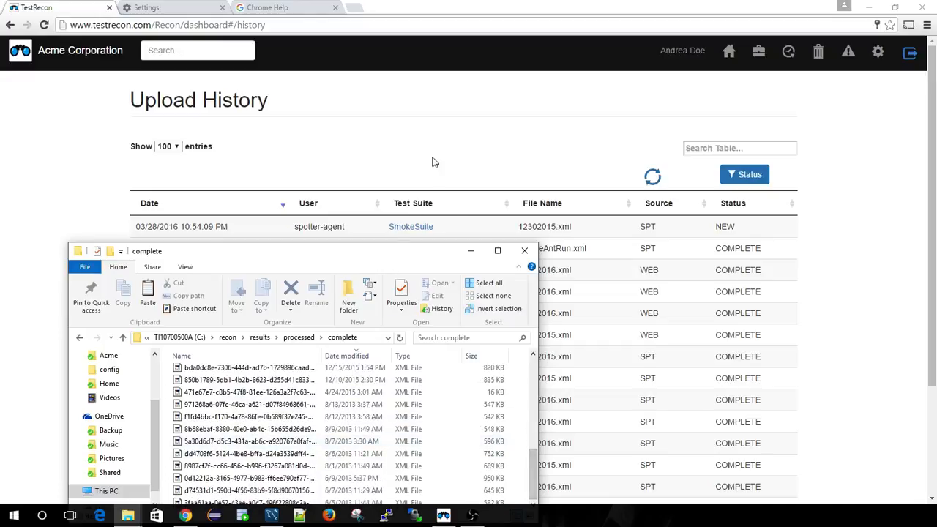
{"action": "left_click_drag", "start_coordinate": [534, 462], "coordinate": [404, 384]}
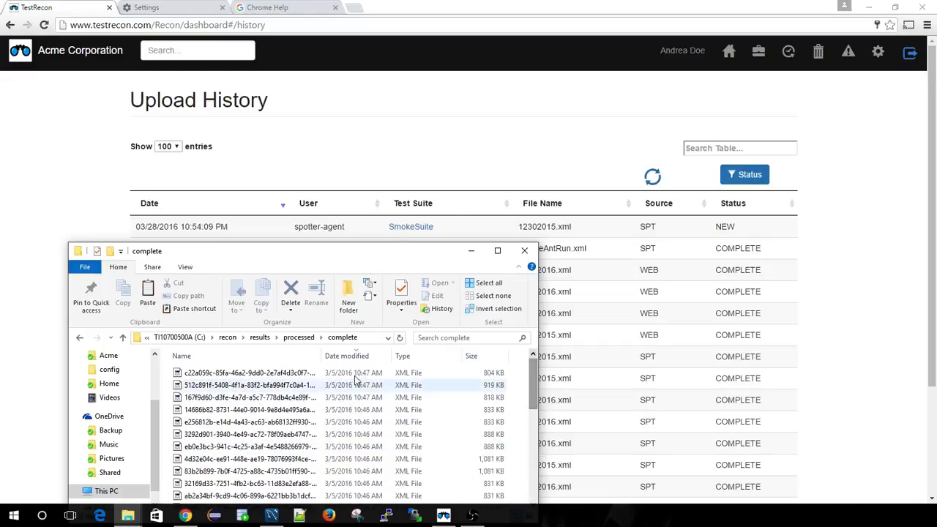
{"action": "left_click", "coordinate": [258, 377]}
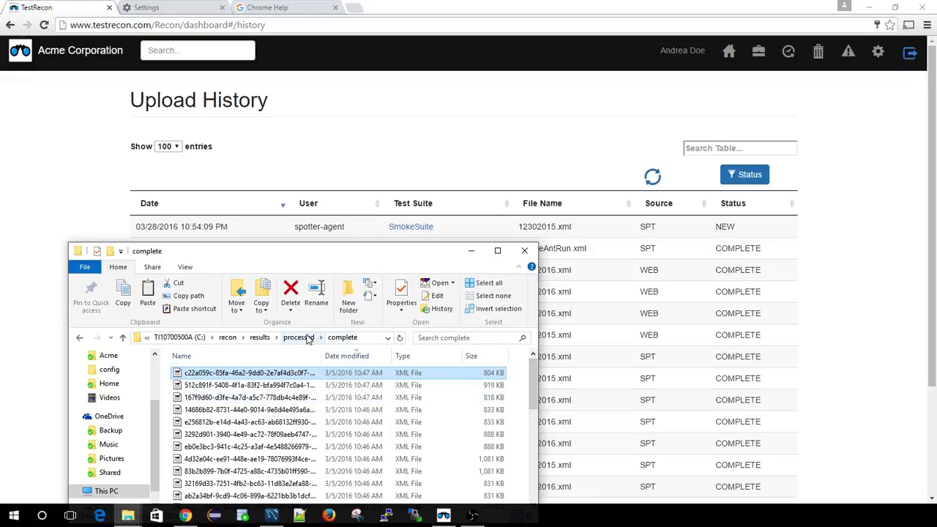
- Go back up to the recon folder and open the Sales Tools folder inside projects
{"action": "left_click", "coordinate": [77, 338]}
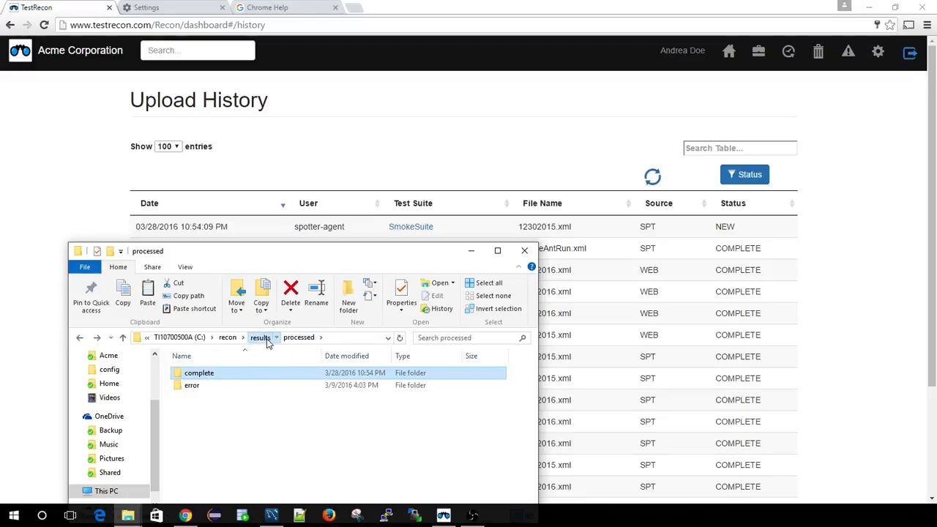
{"action": "left_click", "coordinate": [260, 338]}
{"action": "left_click", "coordinate": [264, 338]}
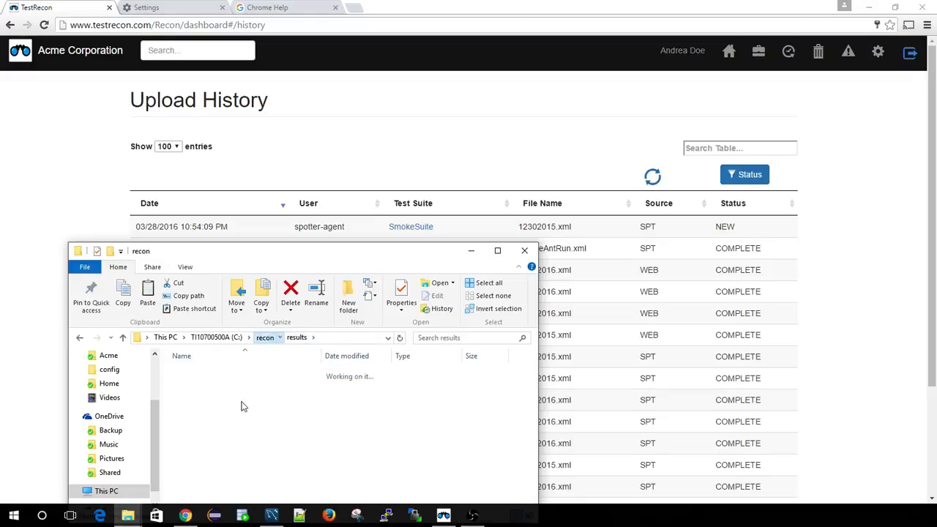
{"action": "double_click", "coordinate": [199, 378]}
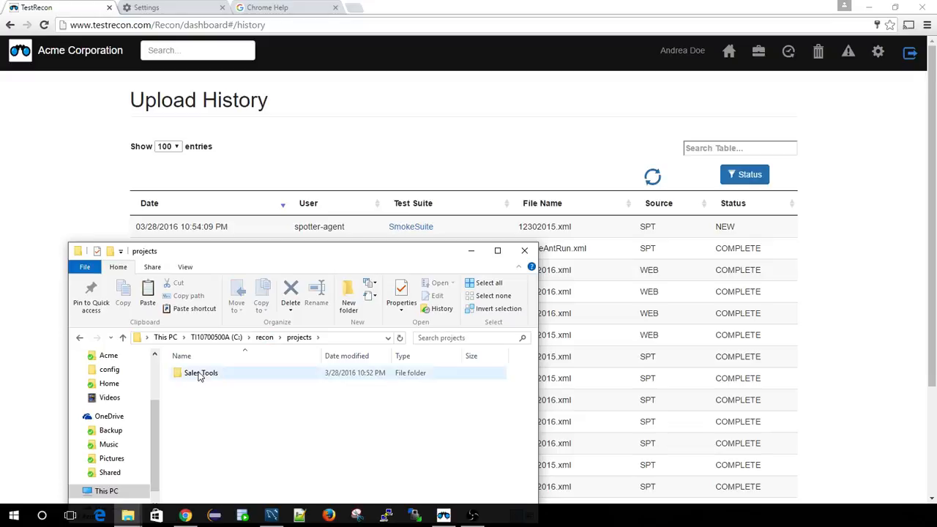
{"action": "double_click", "coordinate": [198, 376]}
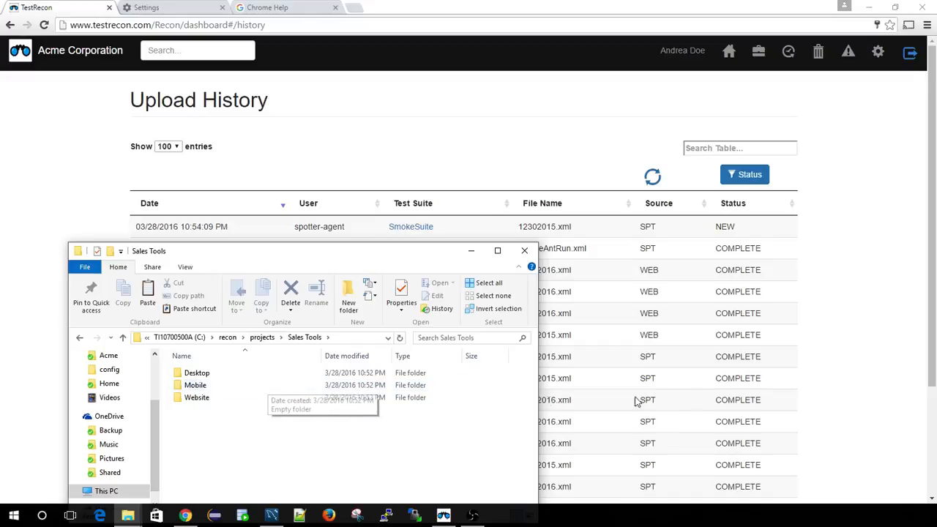
- Return to TestRecon, refresh the upload history, and open the SmokeSuite test suite from its newest entry
{"action": "left_click", "coordinate": [878, 376]}
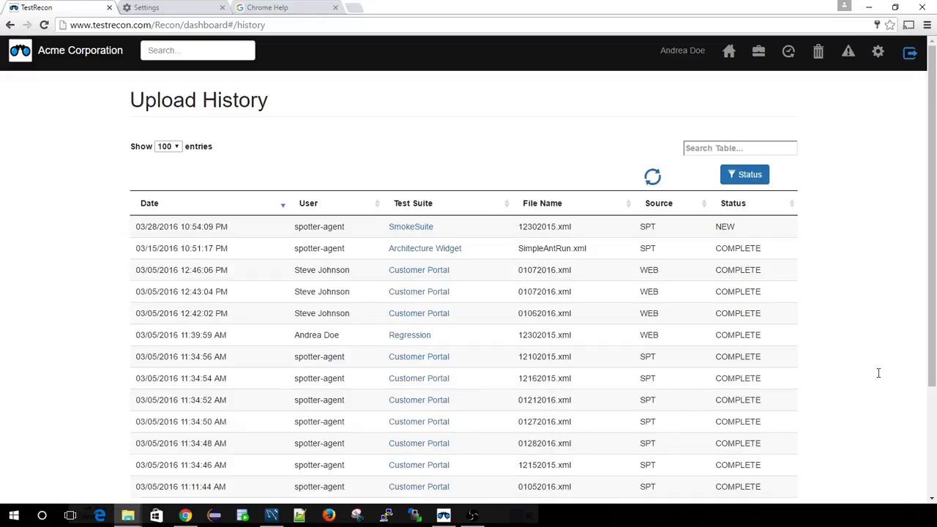
{"action": "left_click", "coordinate": [653, 177]}
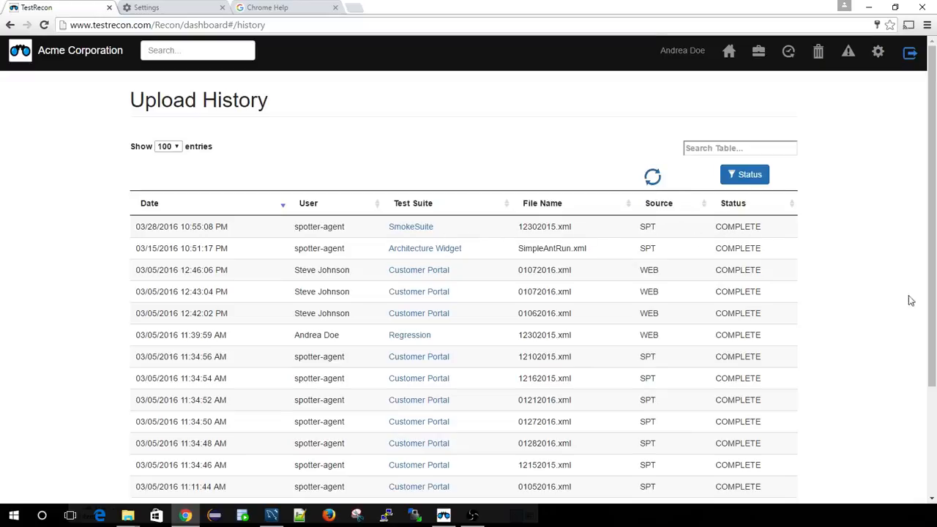
{"action": "left_click", "coordinate": [411, 227]}
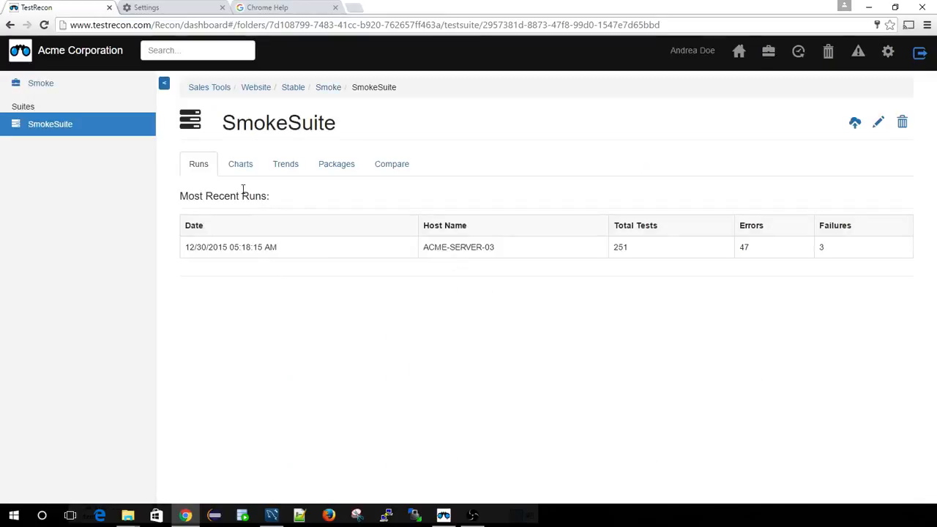